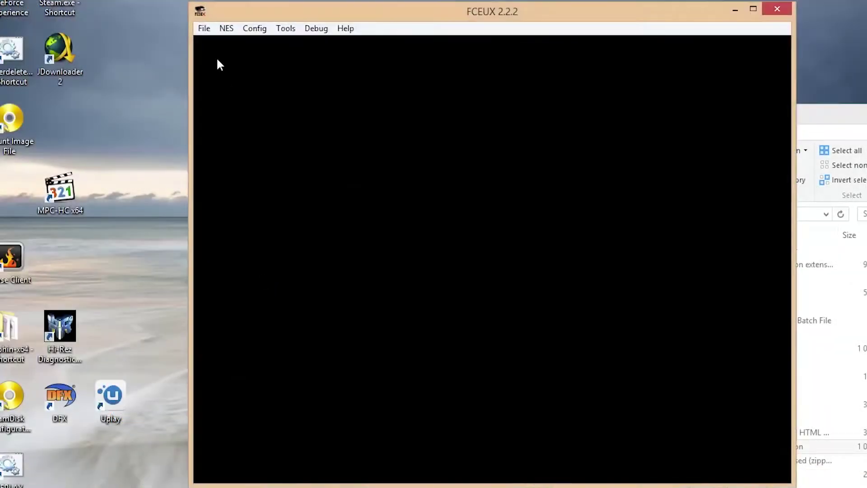
Load balloon.nes into FCEUX by dragging it in from the FCEUX folder window
click(197, 27)
click(831, 294)
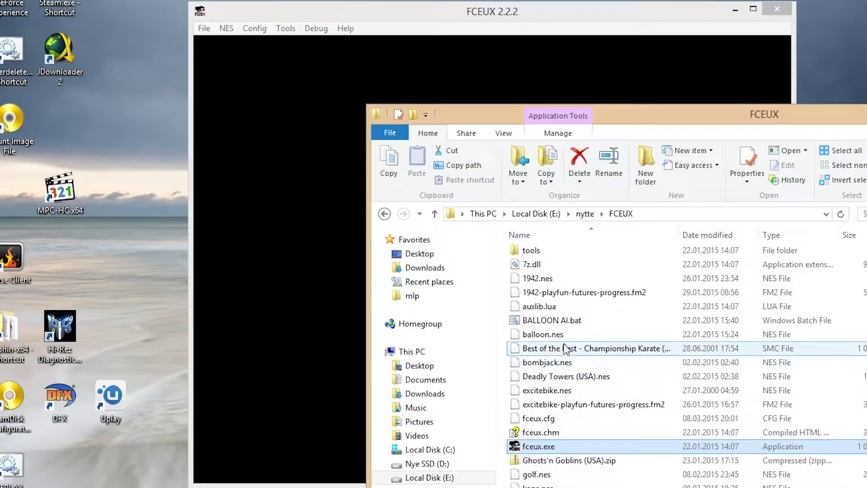
drag(542, 334, 260, 56)
Set up a new movie recording and rename its file to balloonreplaytutorial
click(226, 19)
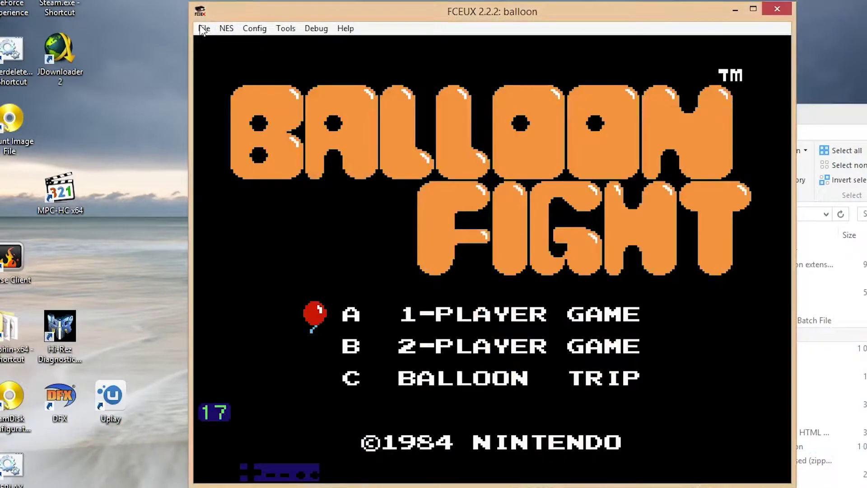
click(204, 28)
mouse_move(271, 108)
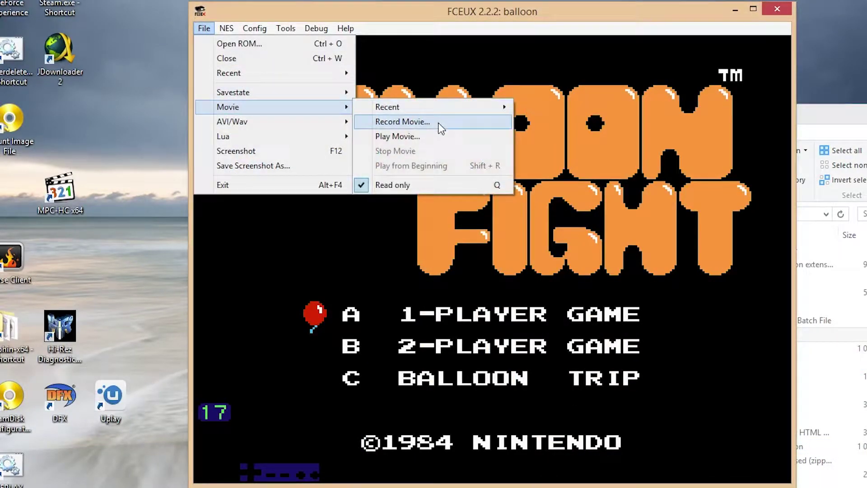
click(426, 121)
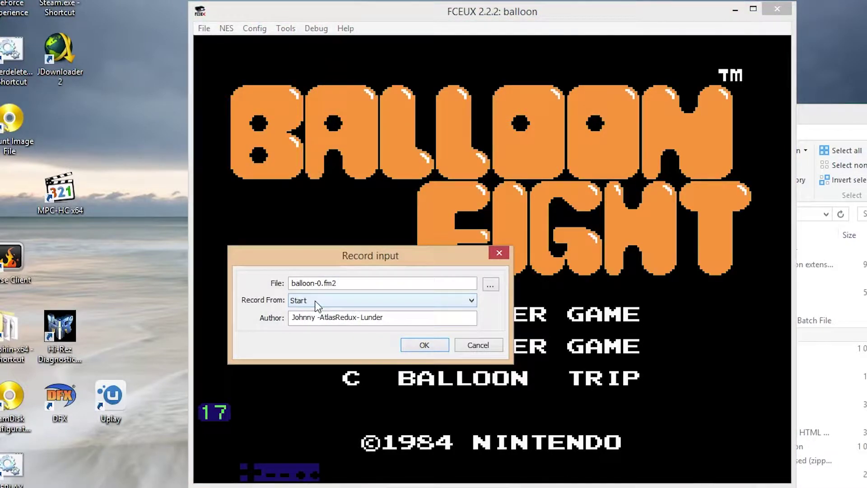
double_click(340, 287)
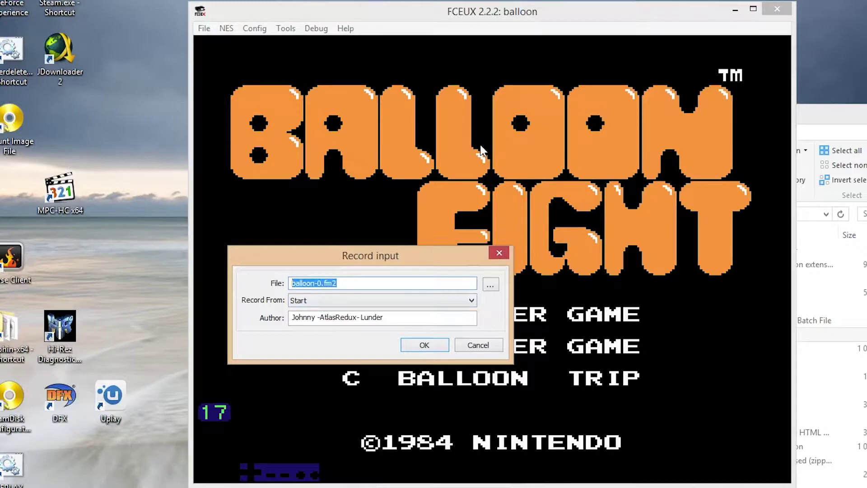
text(balloonreplaytutorial)
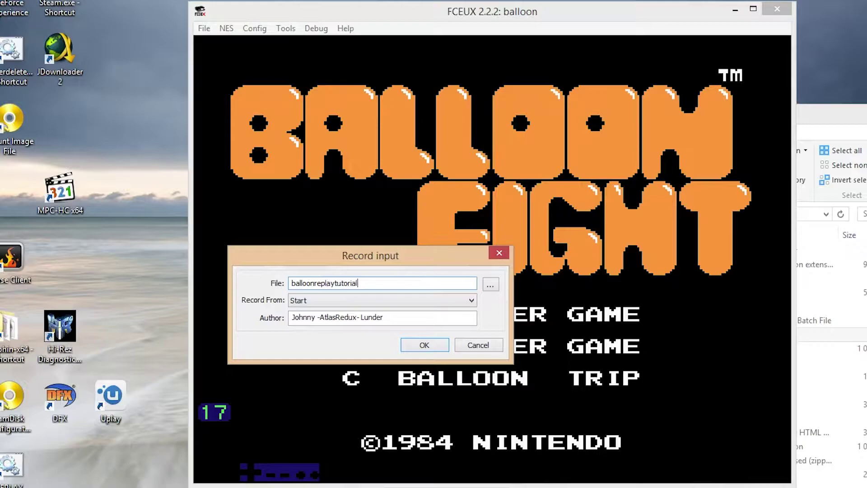
Start recording and a 1-player game, flapping right to pop the first enemy balloons
key(Return)
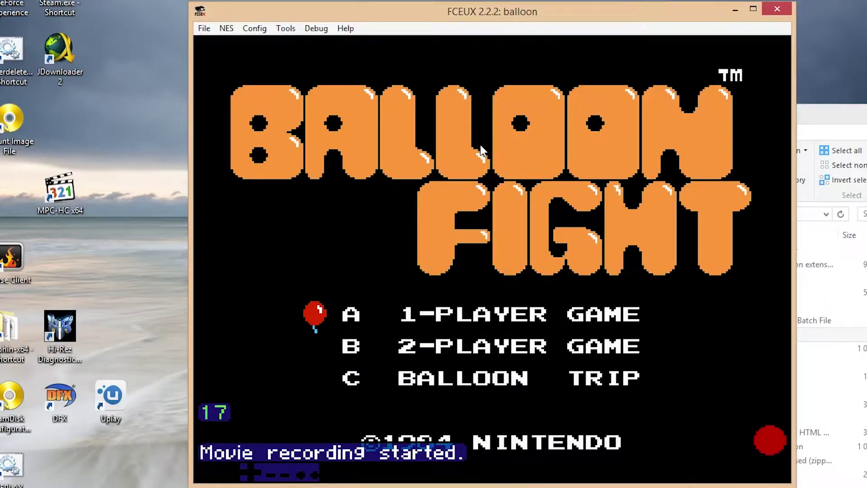
key(Return)
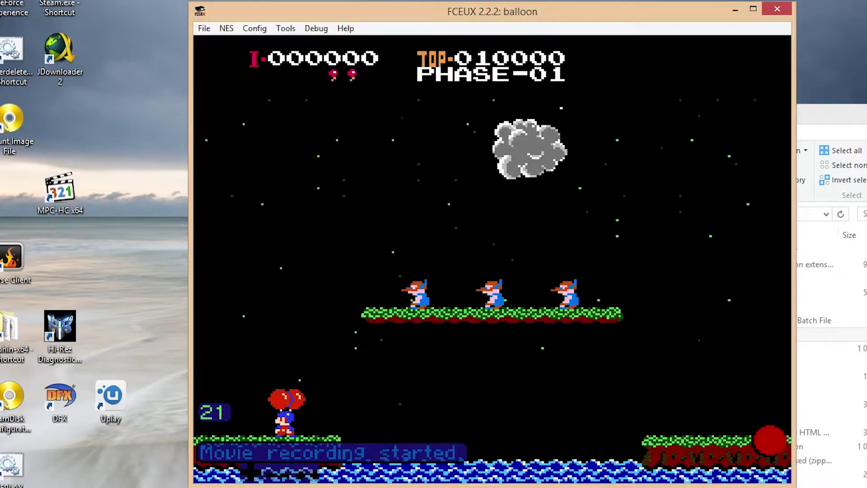
key(f)
key(f)
key(f)
key(f)
key(f)
key(f)
key(f)
key(f)
key(f)
key(Right)
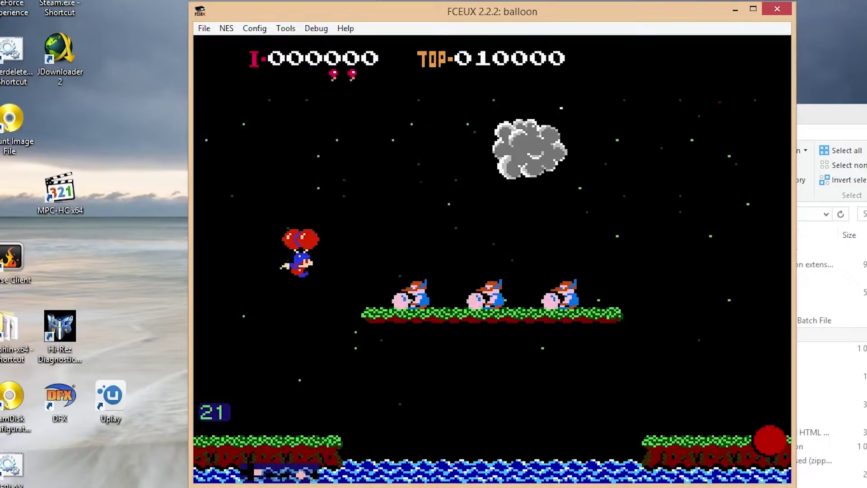
key(Right)
key(f)
key(f)
key(f)
key(f)
key(f)
key(f)
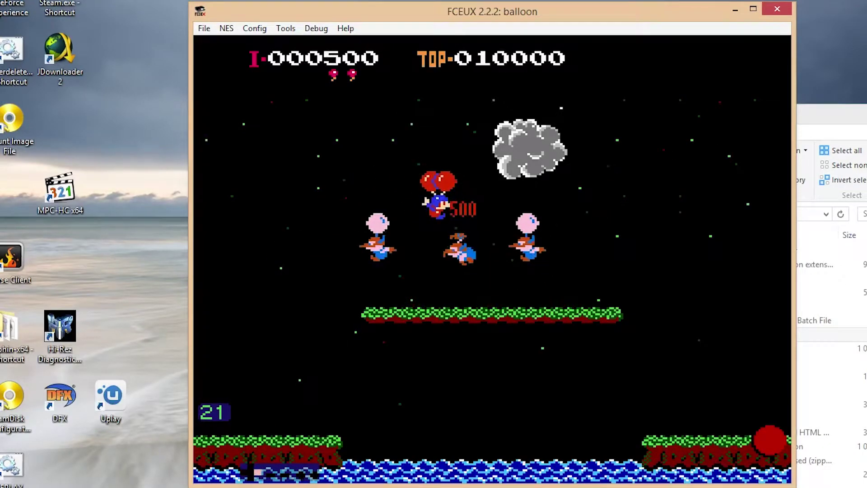
Keep flying left and right popping enemies until Phase 03 with 13000 points
key(Left)
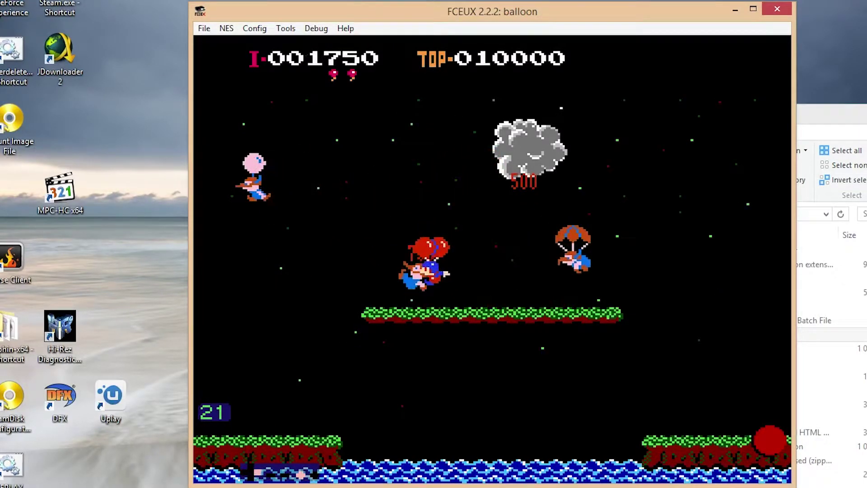
key(Right)
key(f)
key(f)
key(f)
key(f)
key(f)
key(f)
key(f)
key(f)
key(Right)
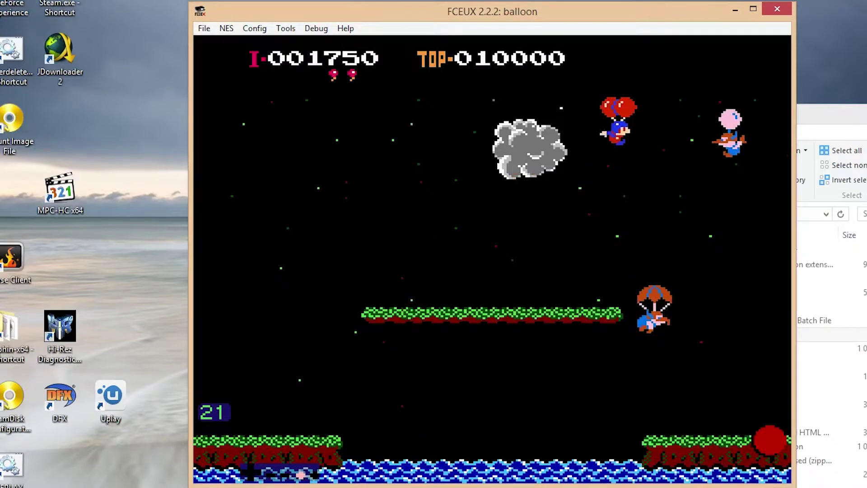
key(Left)
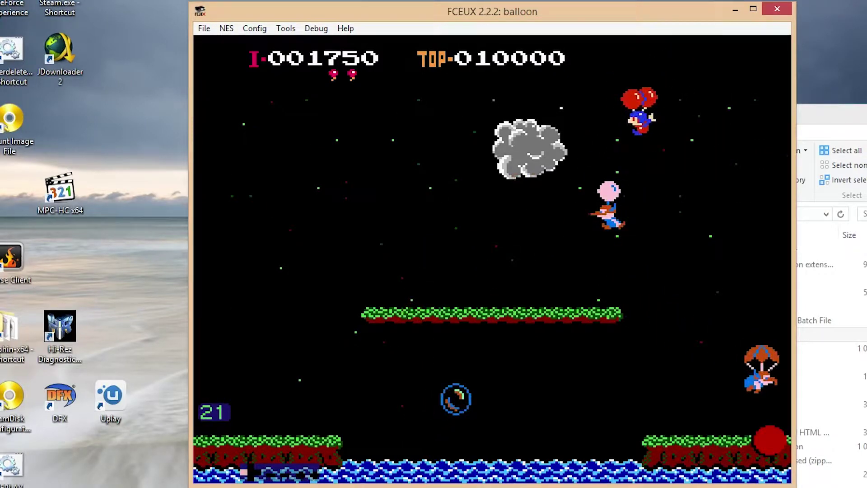
key(Right)
key(f)
key(f)
key(Left)
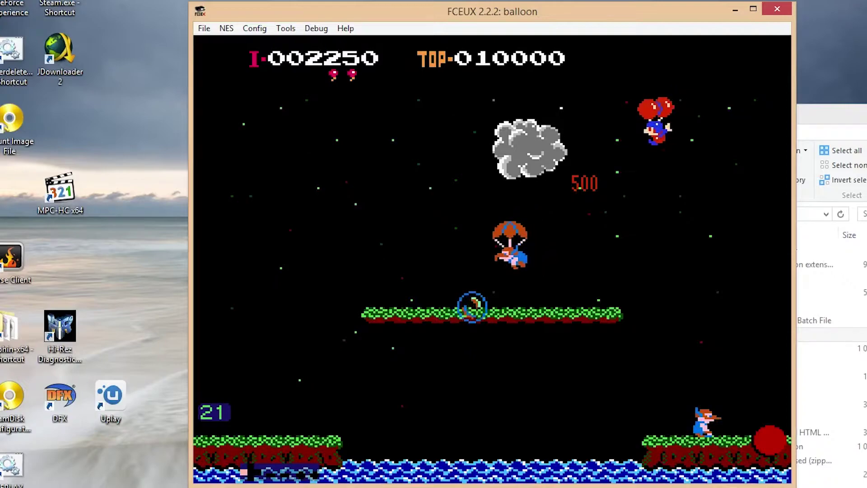
key(Left)
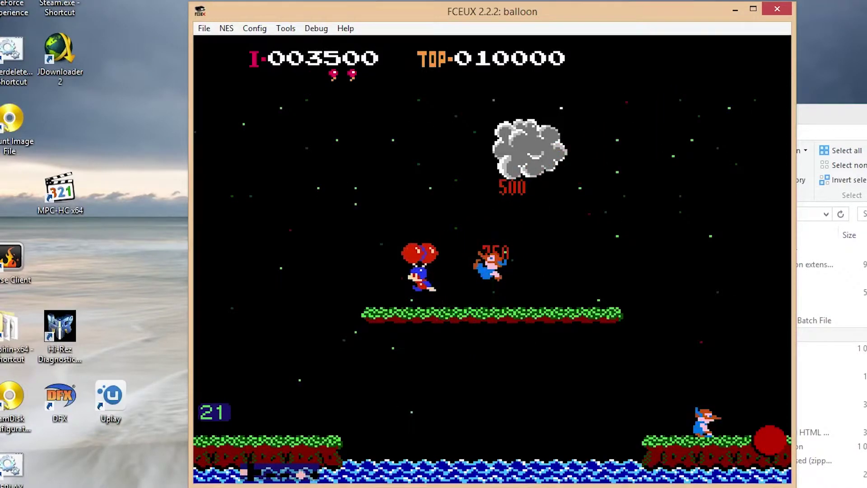
key(Left)
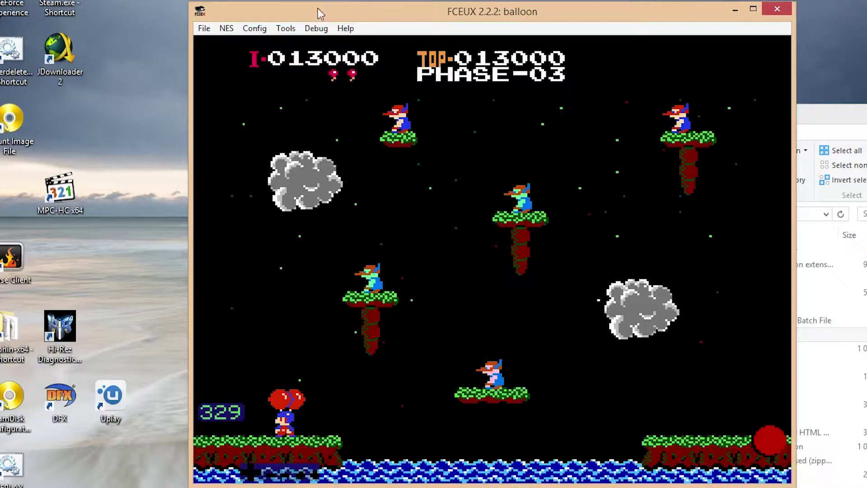
Stop the movie recording, then drag balloonreplaytutorial.fm2 from the movies folder into Notepad++
click(203, 29)
mouse_move(248, 108)
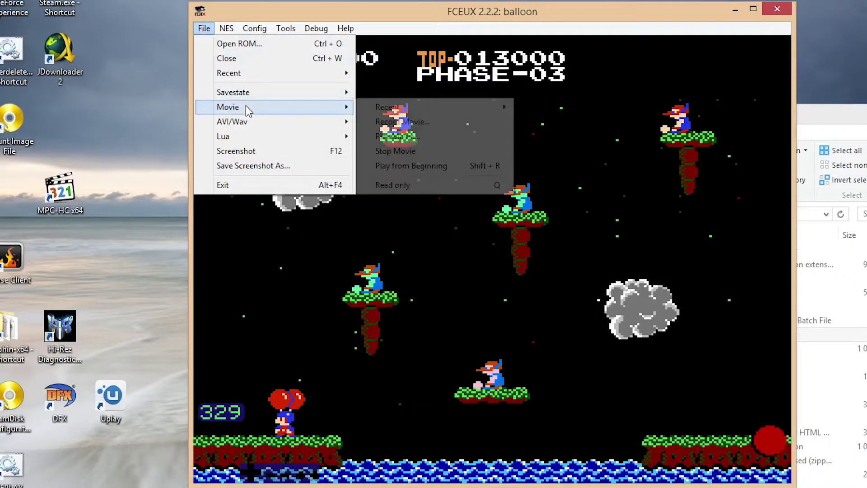
click(395, 151)
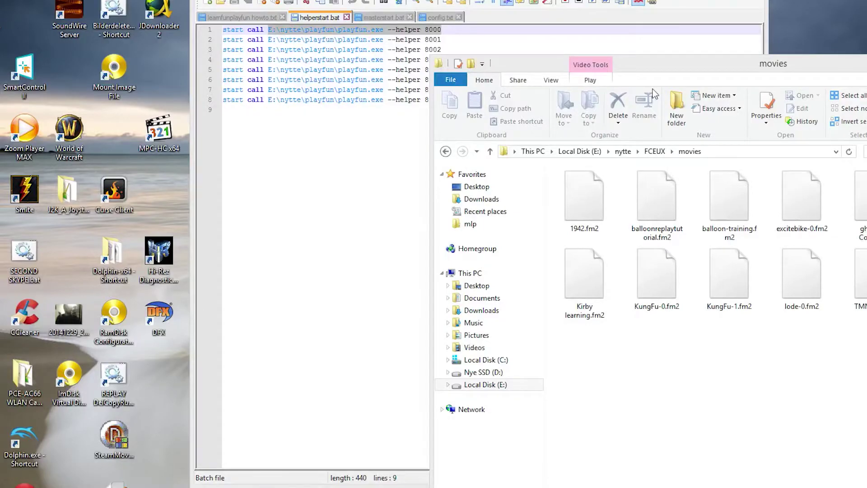
click(682, 77)
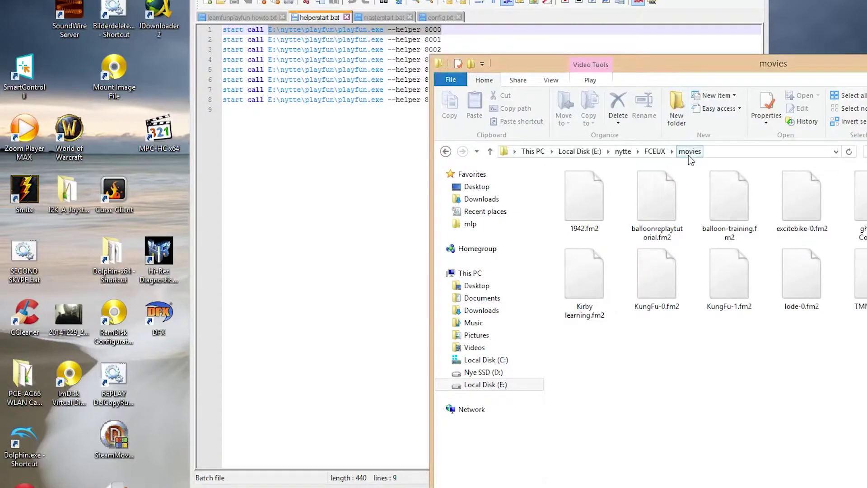
drag(657, 196, 492, 22)
Replace the B presses on lines 137 and 138 of the replay with dots
click(370, 101)
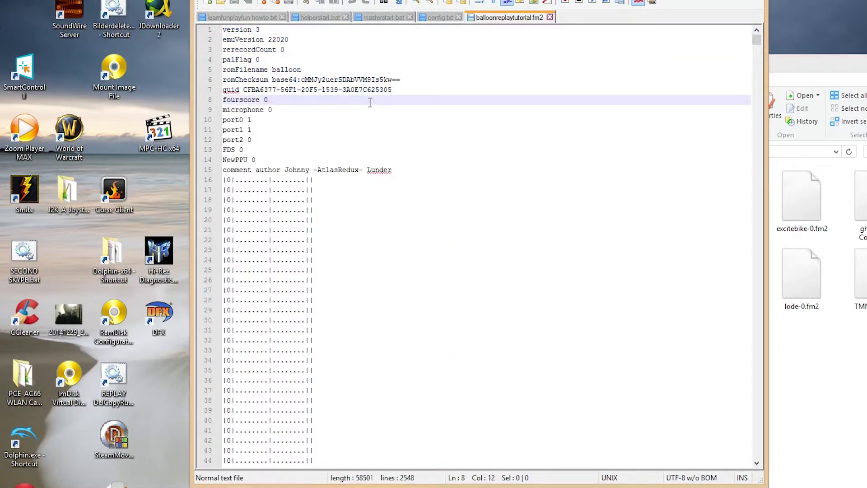
scroll(370, 101, down, 20)
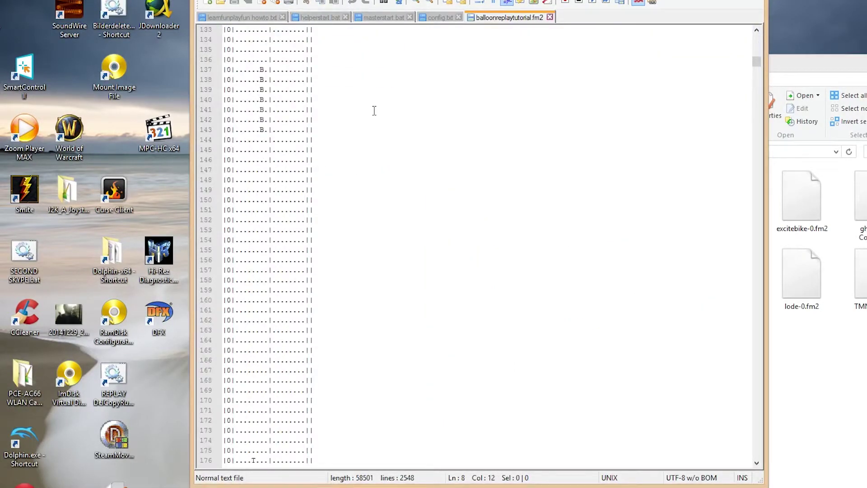
click(261, 70)
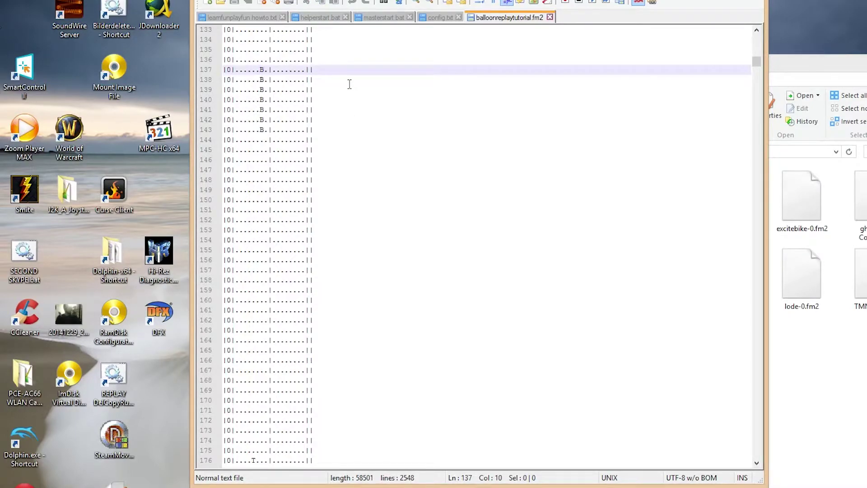
key(Delete)
text(.)
key(Down)
key(Left)
key(Delete)
text(.)
Replace the B presses on lines 140 through 143 with dots as well
key(Down)
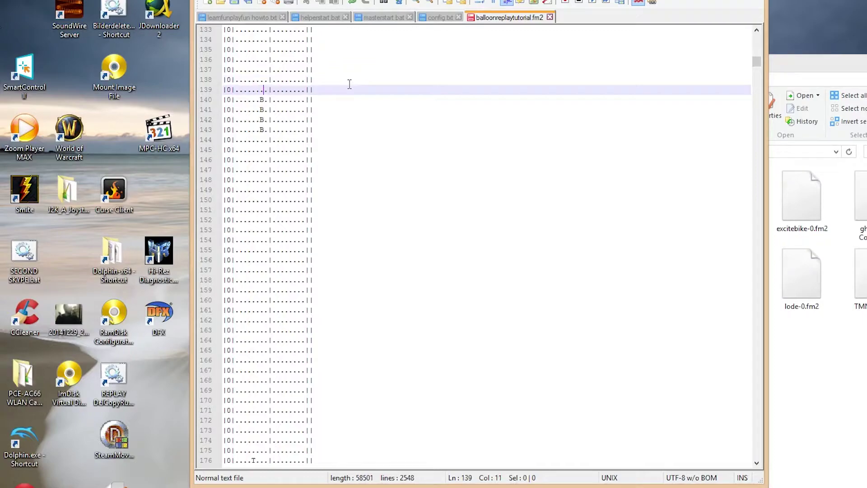
key(Down)
key(Left)
key(Delete)
text(.)
key(Down)
key(Left)
key(Delete)
text(.)
key(Down)
key(Left)
key(Delete)
text(.)
key(Down)
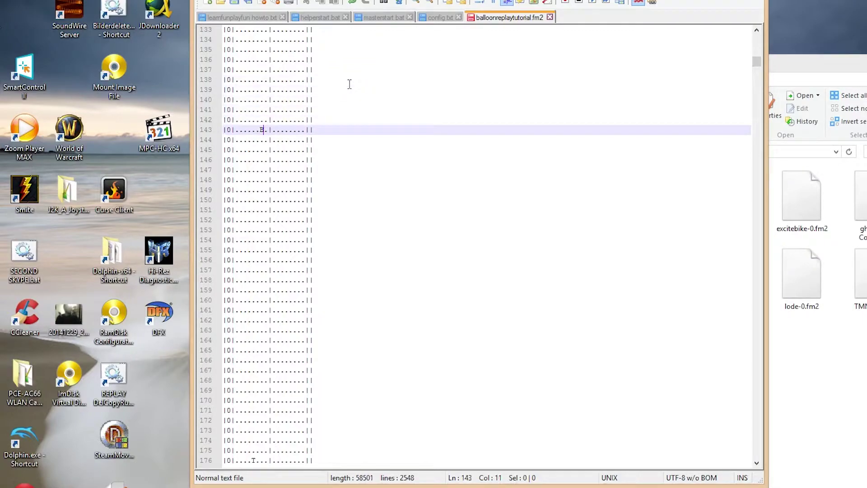
key(Left)
key(Delete)
text(.)
key(Down)
key(Down)
key(Down)
key(Down)
Replace the T inputs on lines 177 and 178 with dots and save the replay
scroll(348, 83, down, 5)
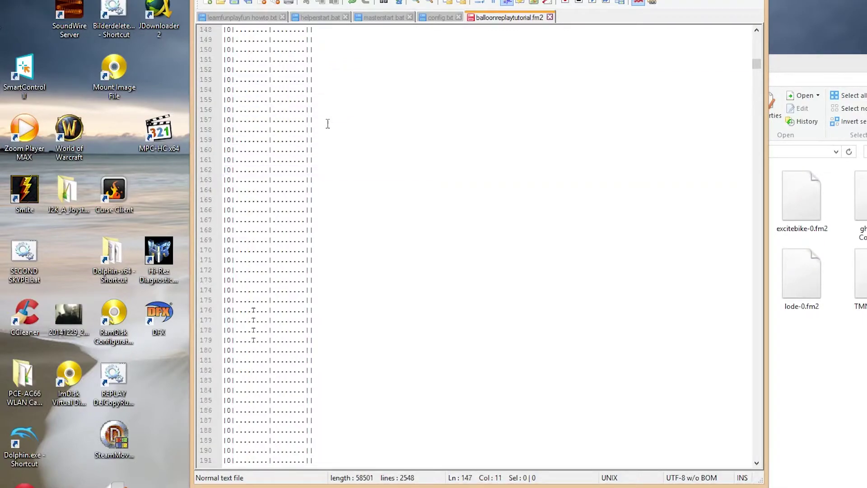
scroll(328, 123, down, 3)
click(252, 221)
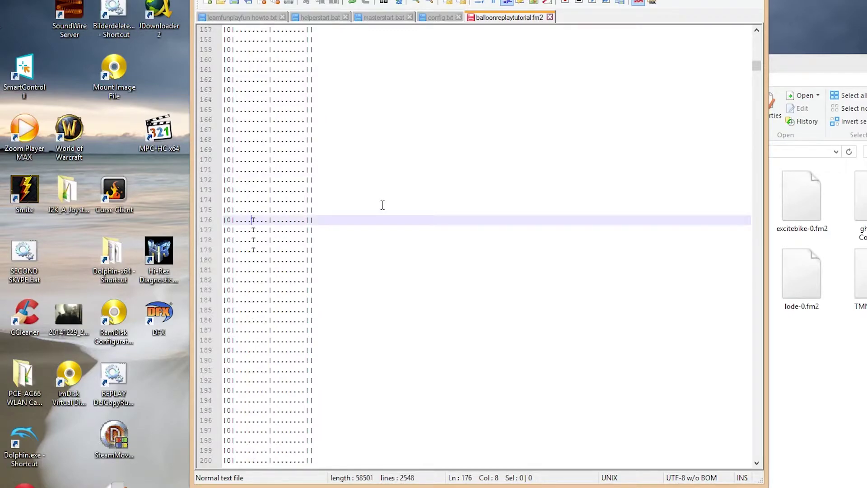
key(Down)
key(Delete)
text(.)
key(Down)
key(Left)
key(Delete)
text(.)
key(Down)
key(Left)
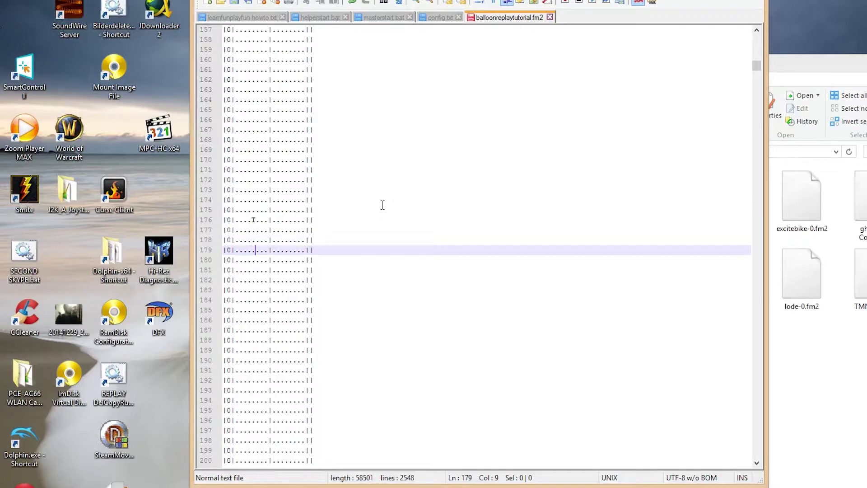
click(232, 2)
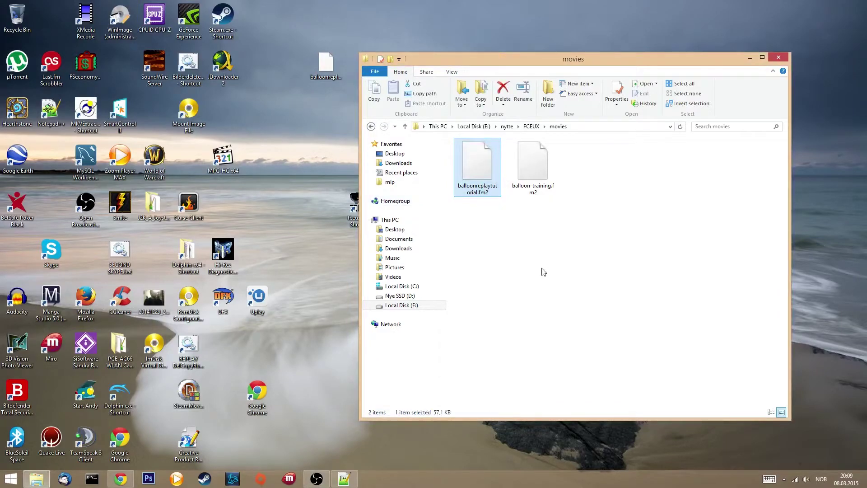
Copy balloon.nes and balloonreplaytutorial.fm2 from the FCEUX folder
key(alt+Up)
key(ctrl+v)
scroll(616, 278, down, 5)
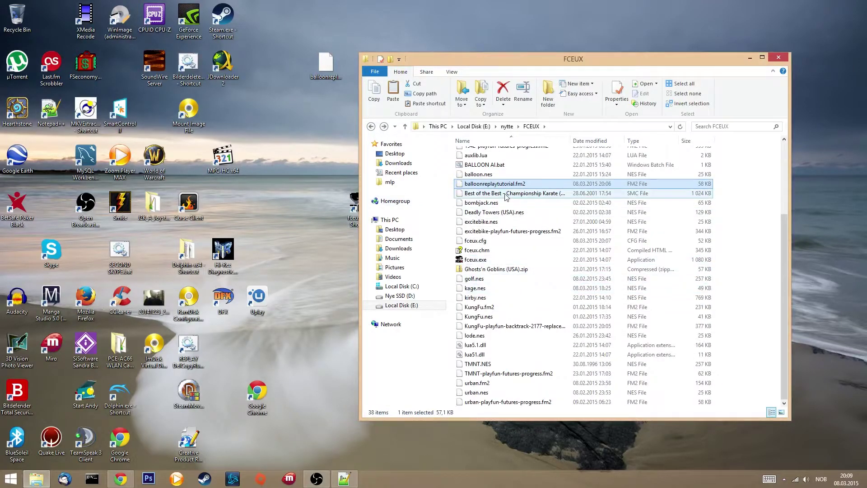
scroll(548, 218, up, 4)
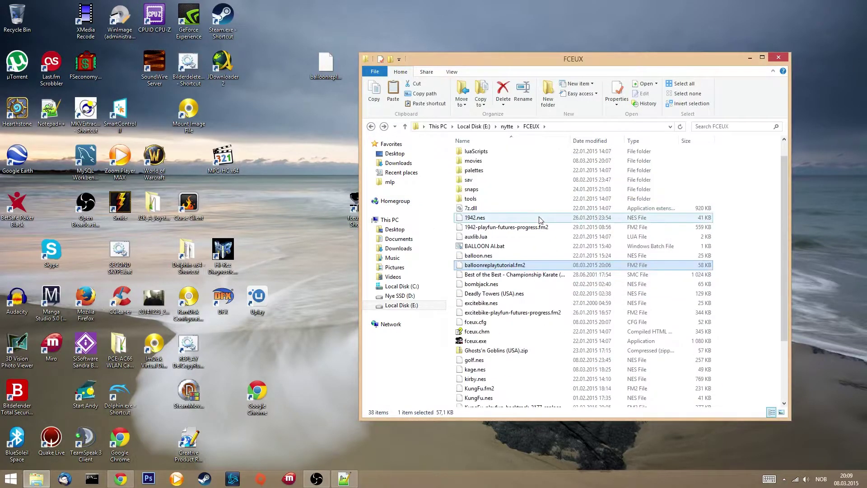
ctrl+click(478, 256)
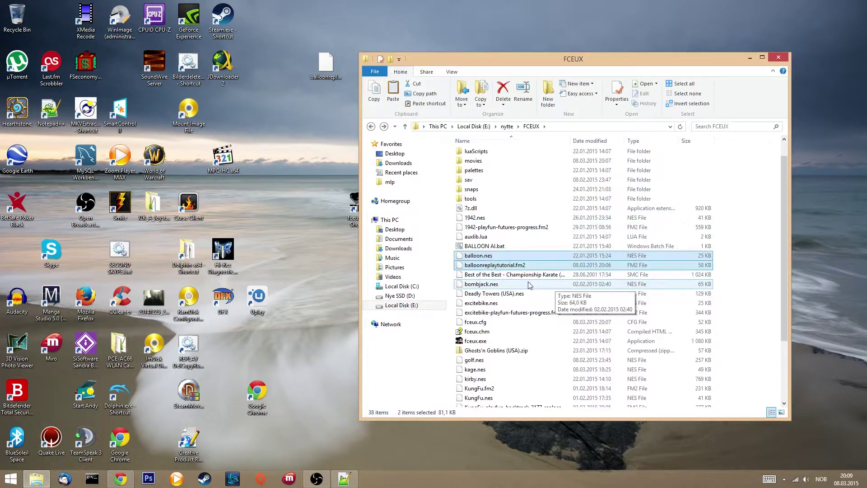
right_click(475, 258)
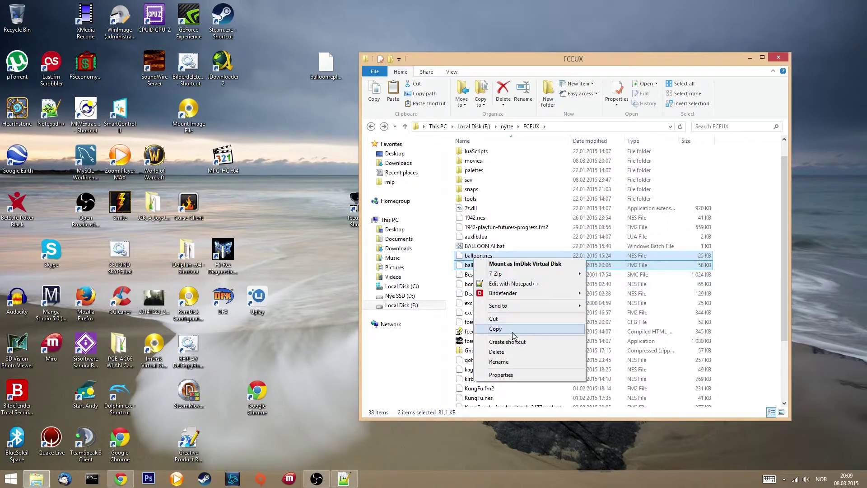
click(495, 329)
Paste both files into E:\nytte\playfun
click(416, 307)
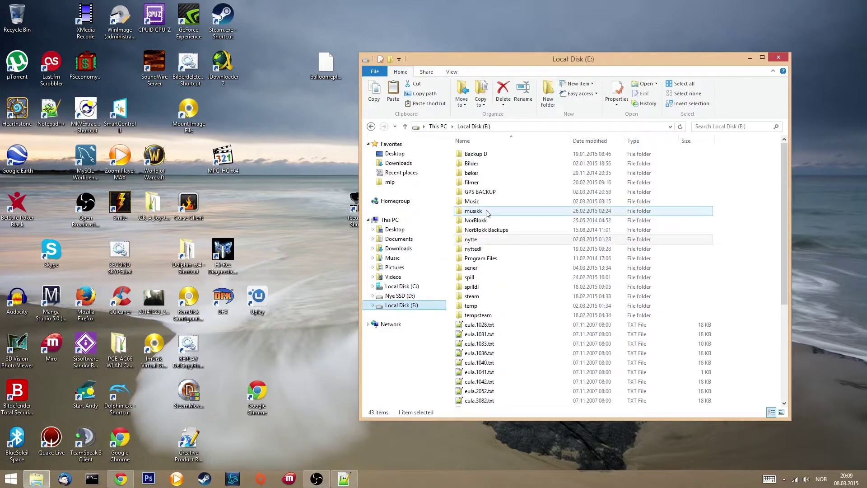
click(493, 243)
double_click(493, 242)
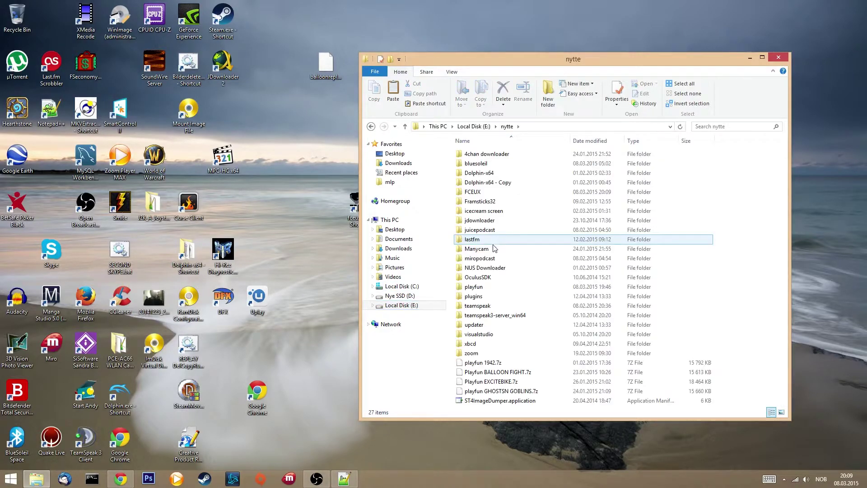
double_click(488, 286)
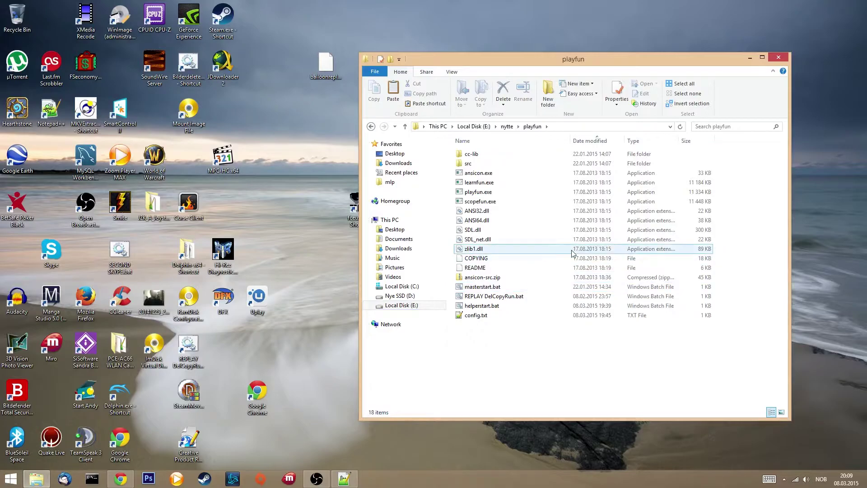
key(ctrl+v)
Create a new empty text document in the playfun folder
click(504, 373)
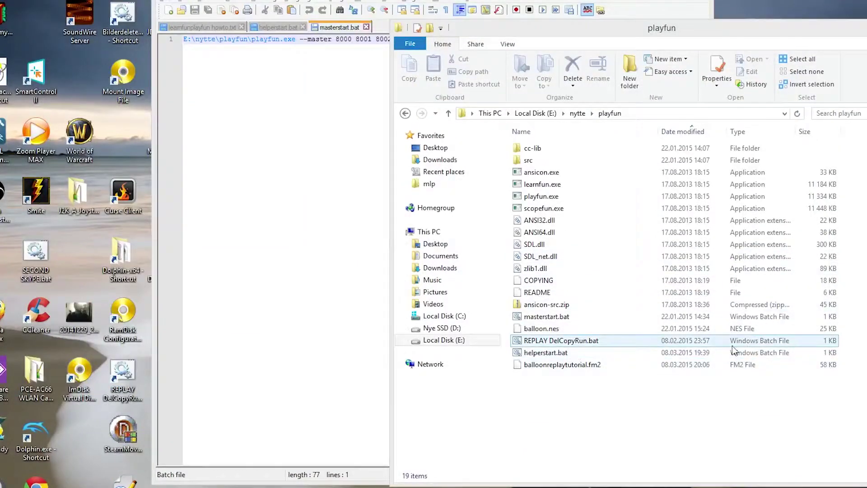
right_click(600, 401)
mouse_move(627, 378)
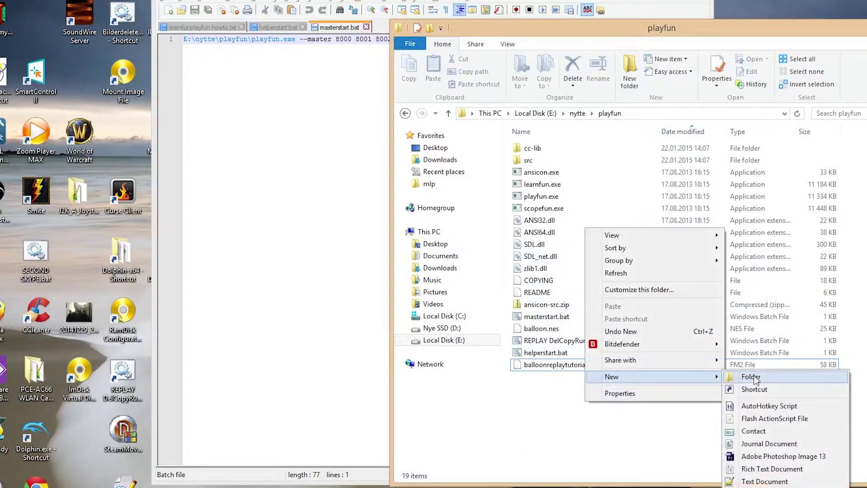
click(768, 481)
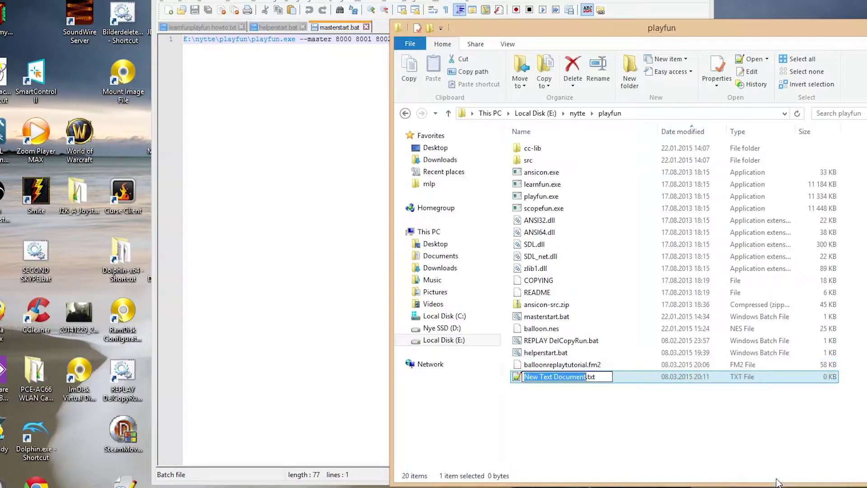
Name the file config.txt, open it in Notepad++, and type 'game balloon' and 'movie ball'
text(config)
key(Return)
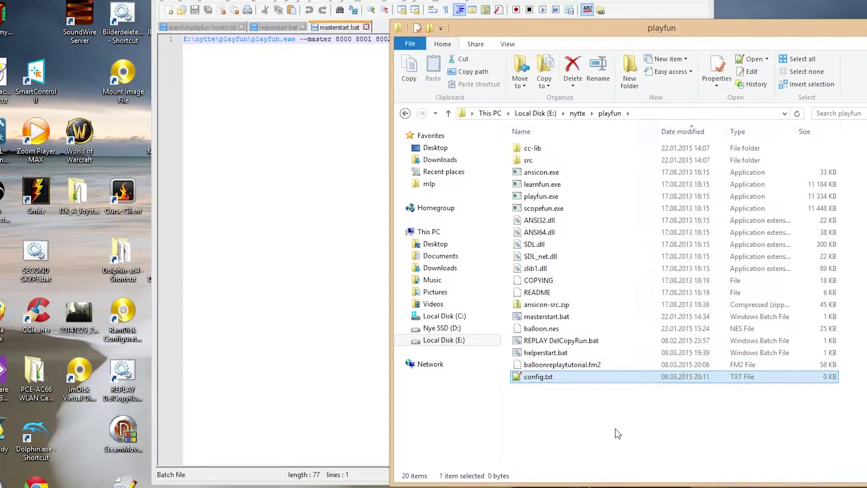
drag(552, 378, 293, 209)
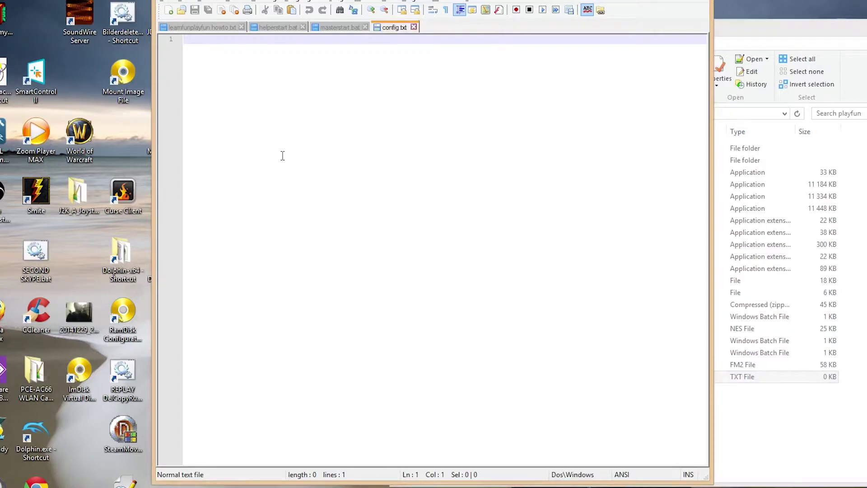
text(game balloon)
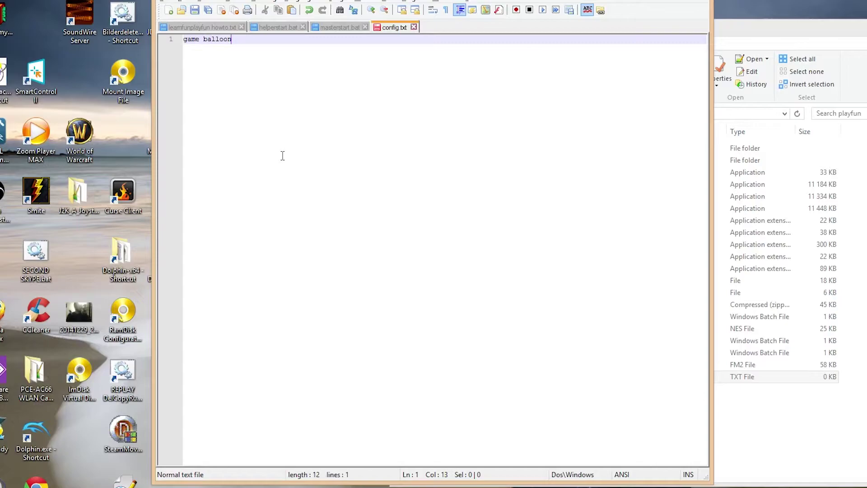
key(Return)
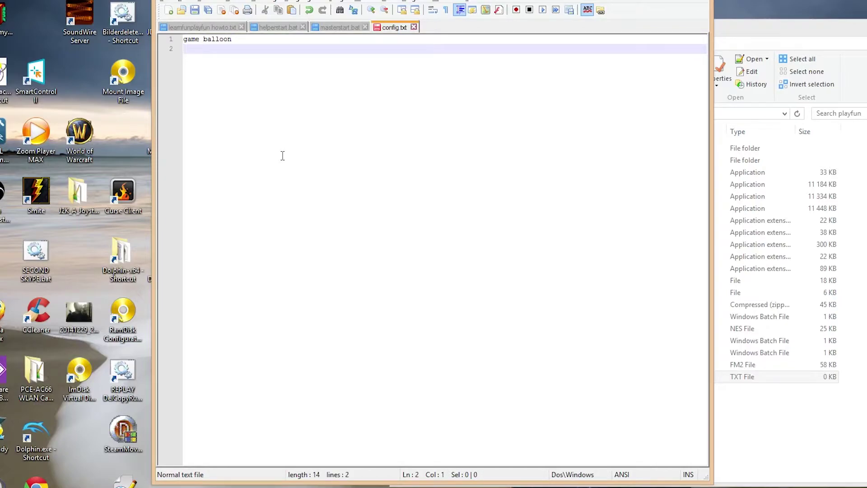
text(movie balloon)
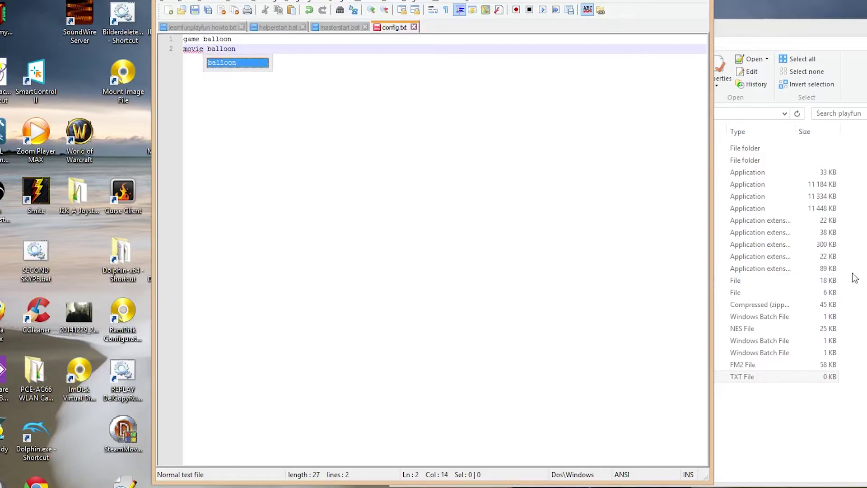
Copy the replay's file name from Explorer to complete line 2 as 'movie balloonreplaytutorial.fm2'
click(852, 276)
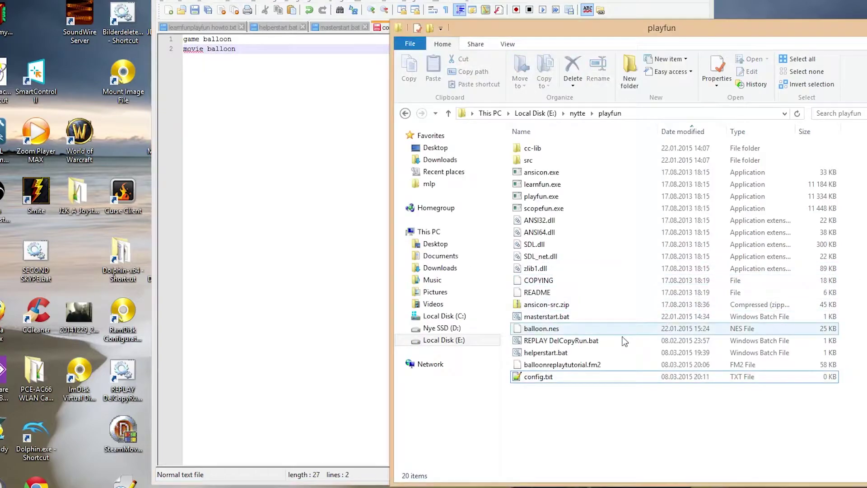
click(561, 367)
right_click(560, 369)
click(570, 363)
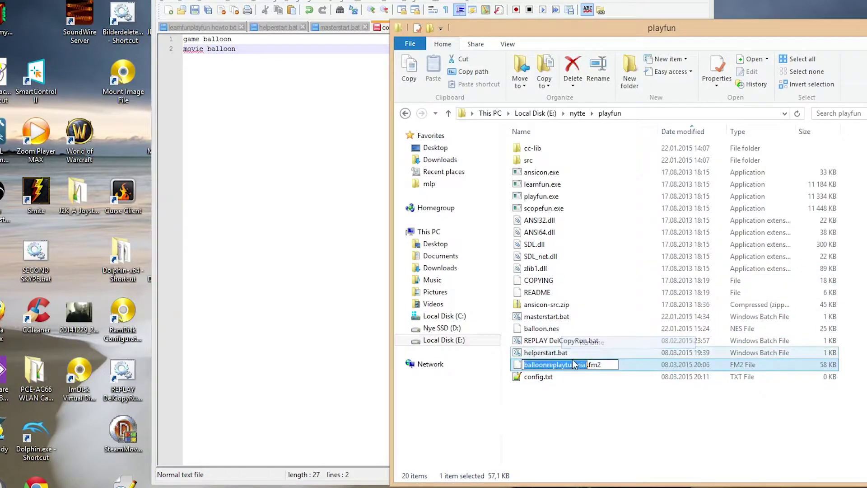
right_click(573, 360)
right_click(552, 370)
click(574, 354)
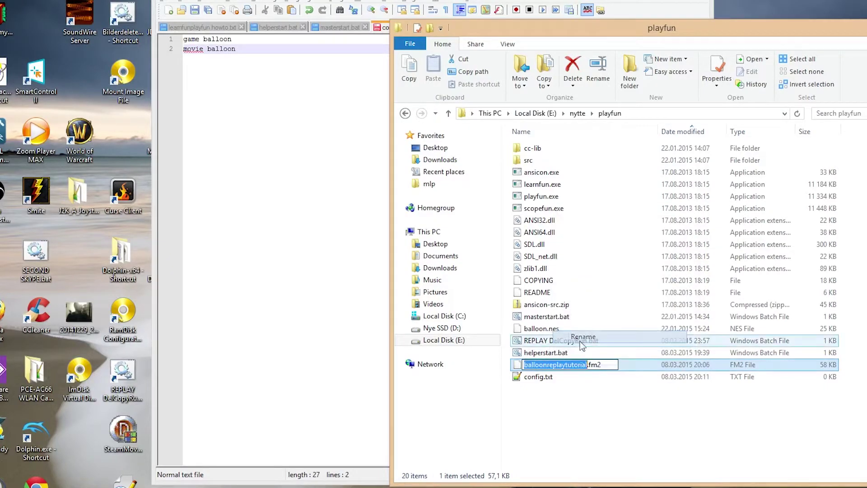
right_click(580, 366)
click(614, 407)
double_click(239, 49)
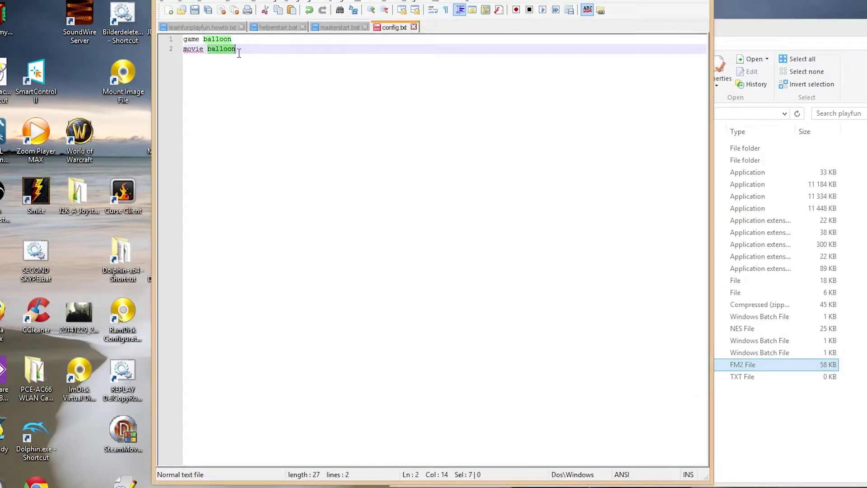
key(ctrl+v)
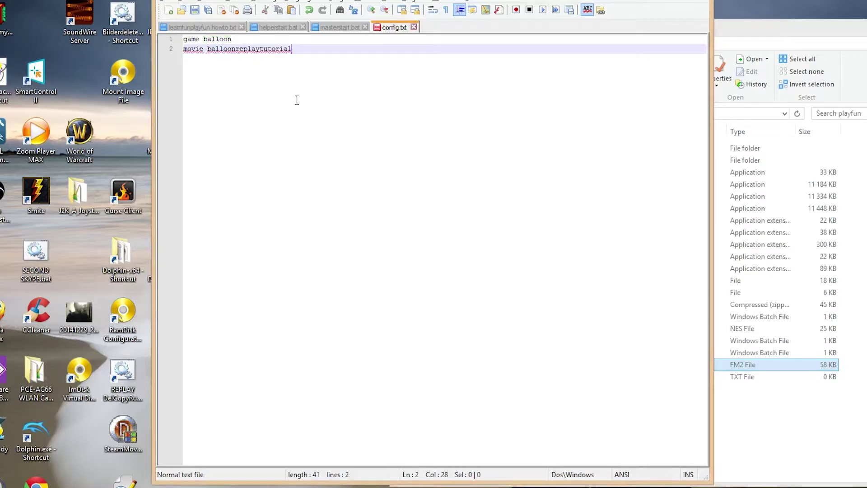
text(.fm2)
key(Return)
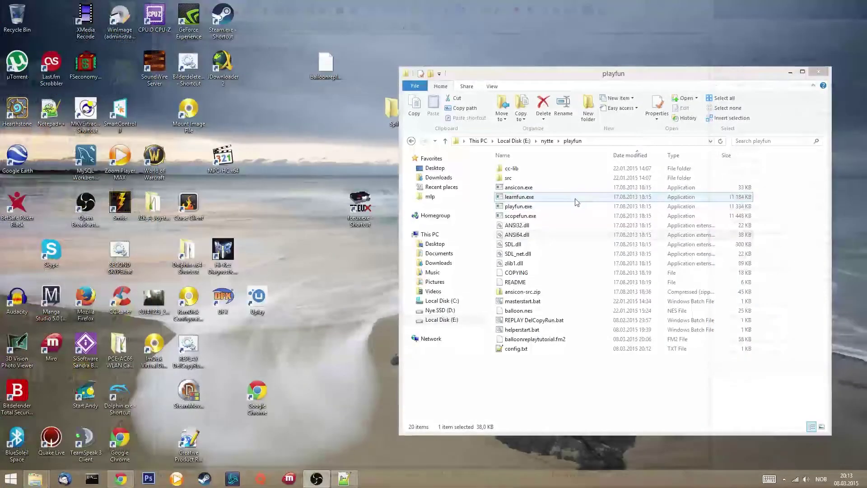
Run learnfun.exe to generate balloon.objectives, balloon.lua, balloon.motifs and balloon.svg
double_click(576, 199)
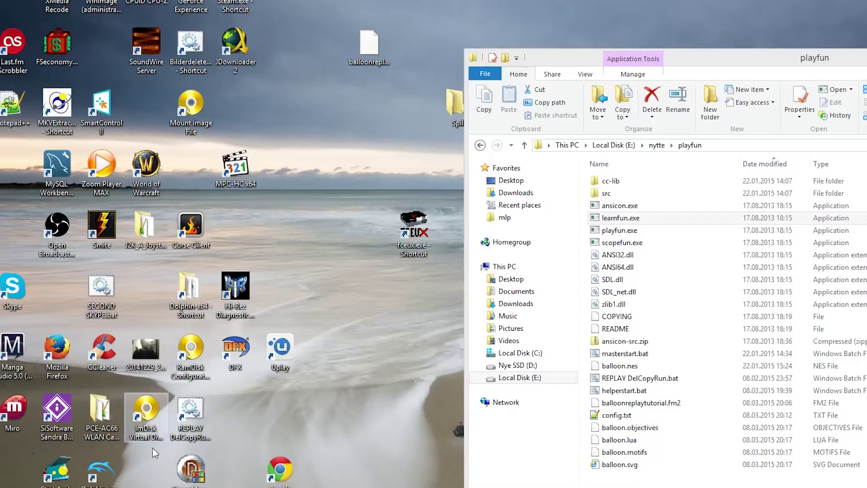
In a Command Prompt, cd into nytte\playfun and start 'playfun --helper 8000'
click(153, 485)
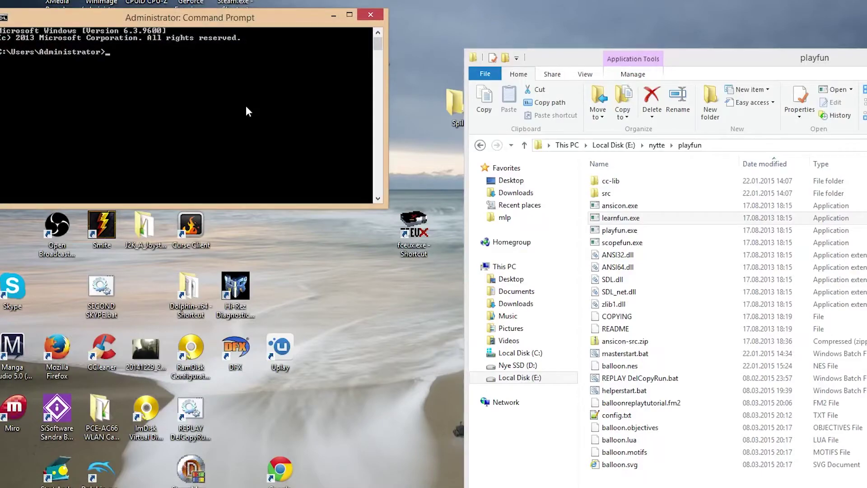
text(cd nytte)
text(\playfun)
key(Return)
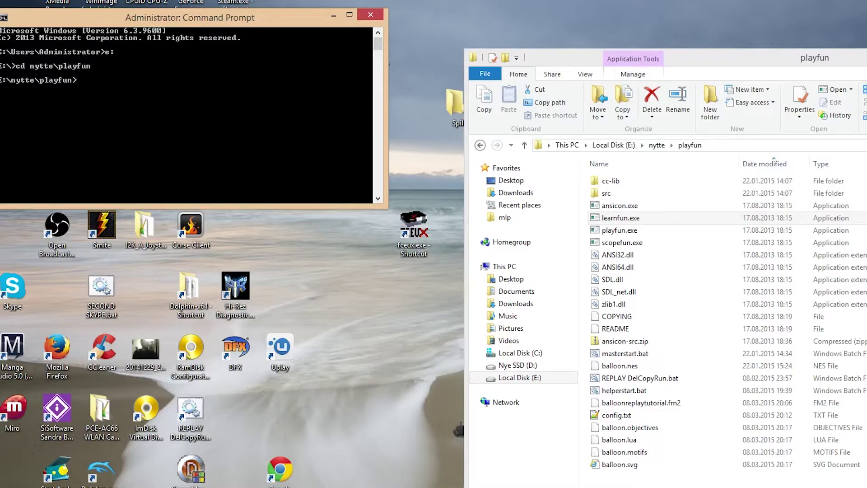
drag(243, 21, 350, 221)
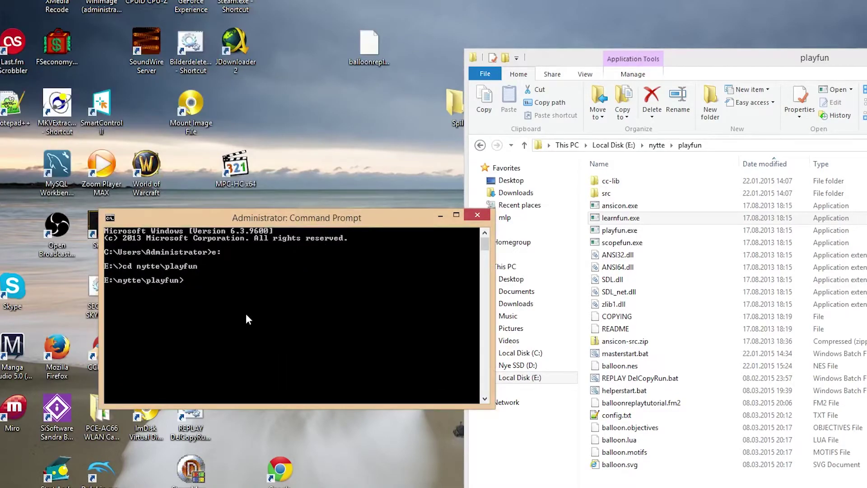
text(playu)
key(BackSpace)
text(fun --helper 8000)
key(Return)
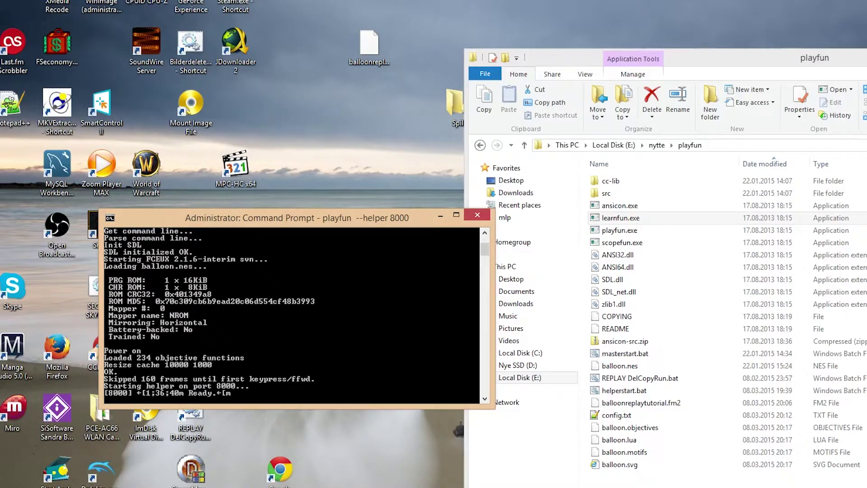
In a second prompt, switch to E:, cd to nytte\playfun and run 'playfun --helper 8001'
key(Return)
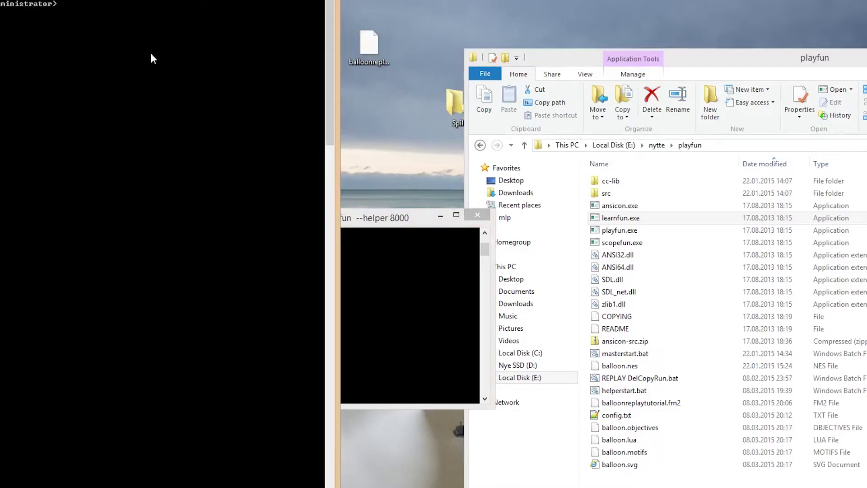
drag(152, 31, 271, 305)
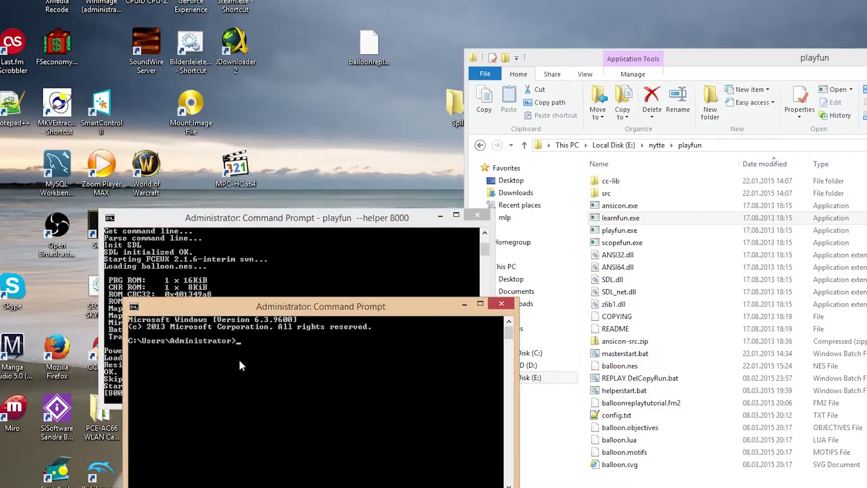
text(e:)
key(Return)
text(cd nytte\playfun)
key(Return)
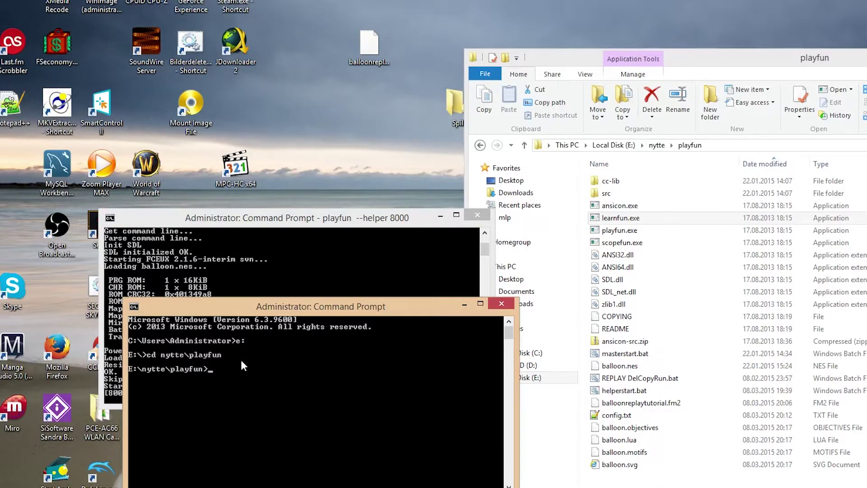
text(playfun  --helper 8001)
key(Return)
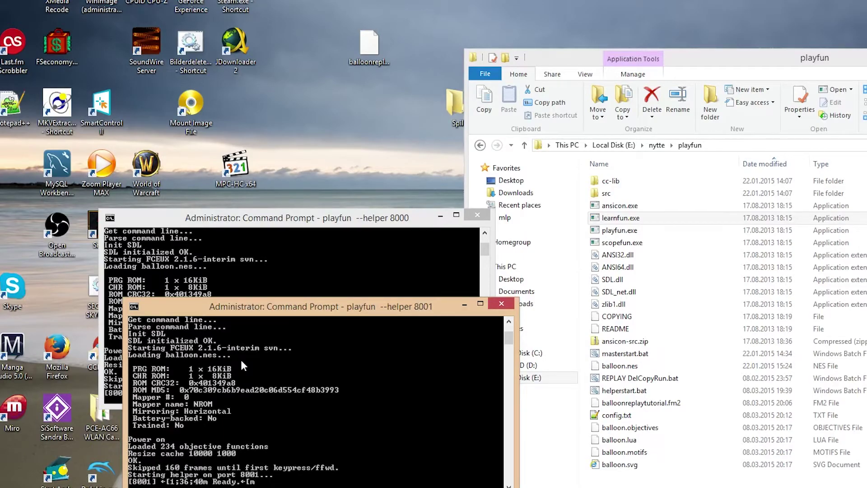
Close the port 8001 and 8000 helper consoles and highlight helperstart.bat's launch lines for ports 8000–8007
click(502, 303)
click(477, 215)
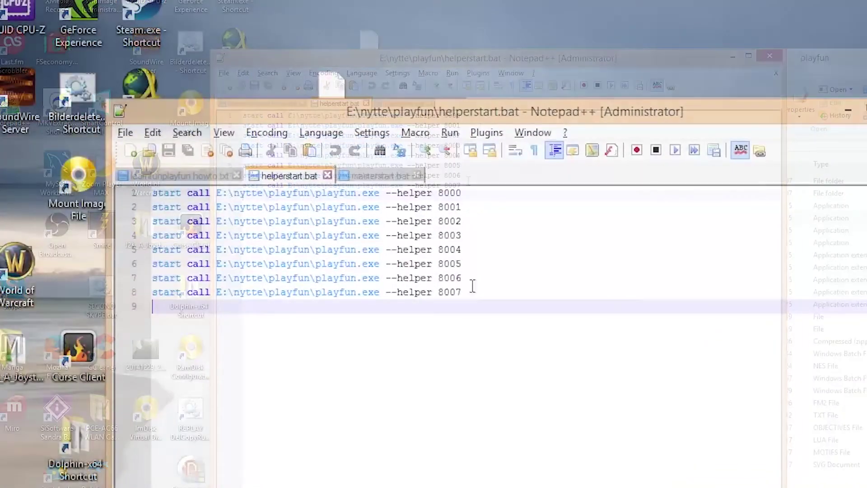
drag(472, 286, 181, 192)
click(383, 472)
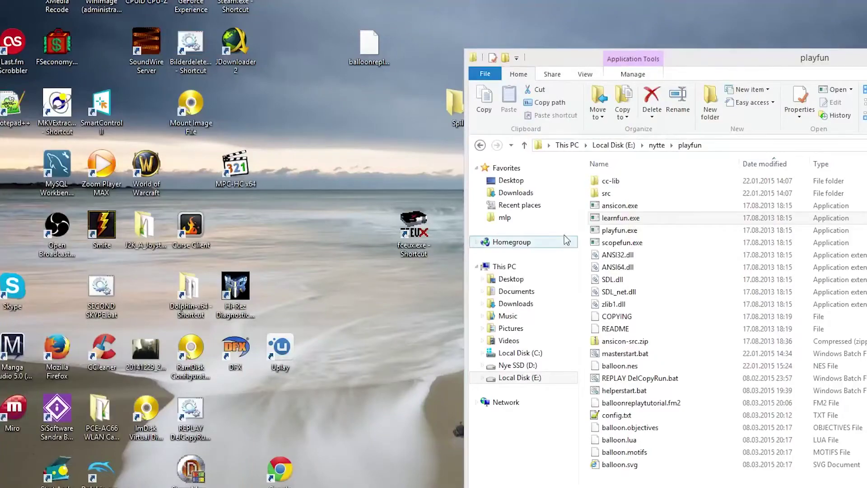
Launch ansicon.exe from the playfun folder and run helperstart.bat to start all eight helpers
double_click(625, 205)
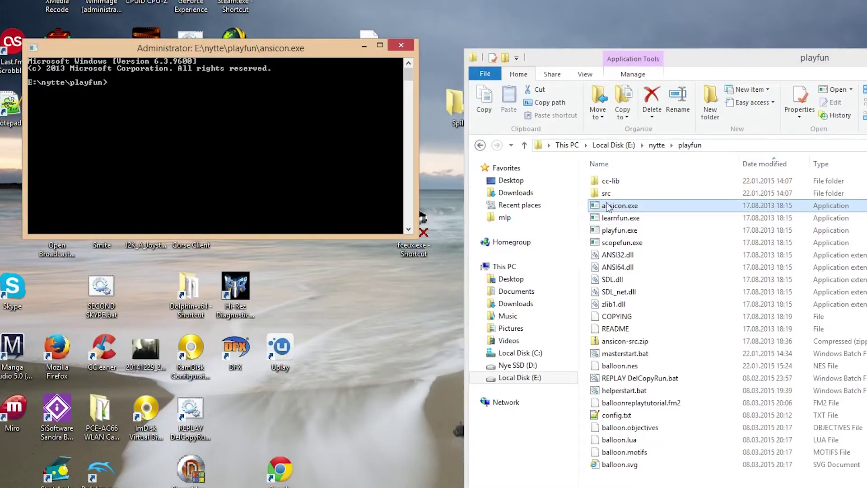
drag(254, 53, 340, 128)
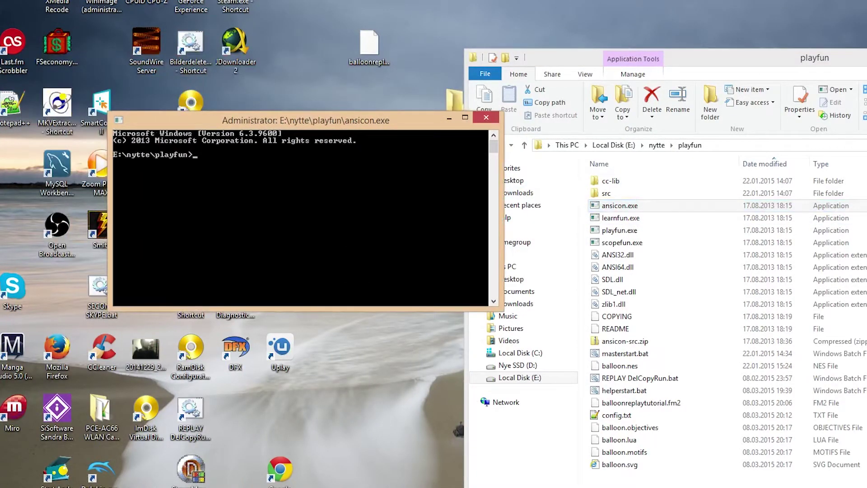
text(helperstart.bat)
key(Return)
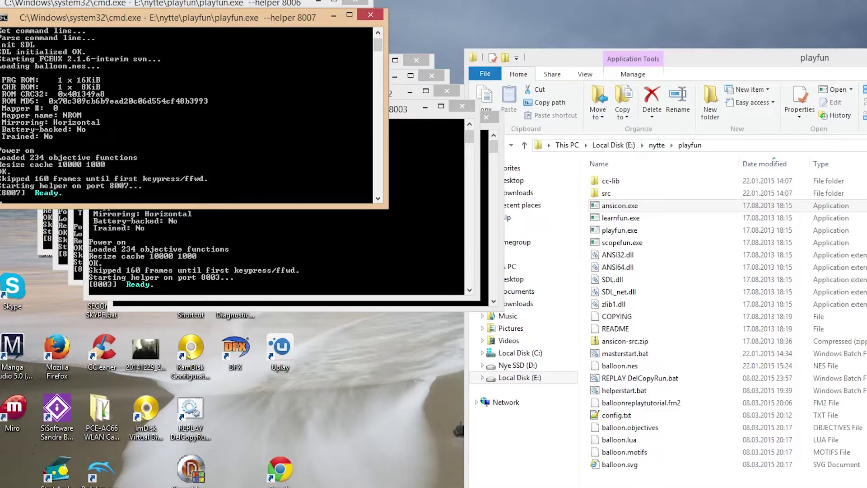
click(484, 158)
drag(260, 124, 234, 201)
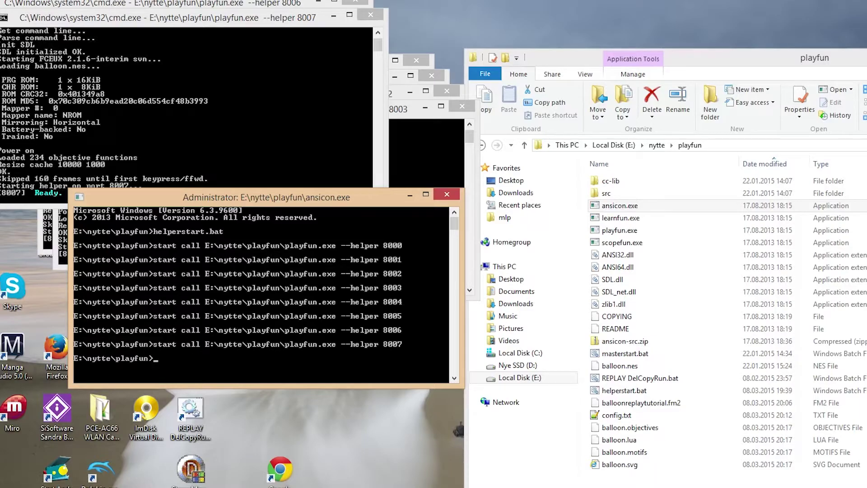
text(playfgu)
key(BackSpace)
key(BackSpace)
text(un --master 2000)
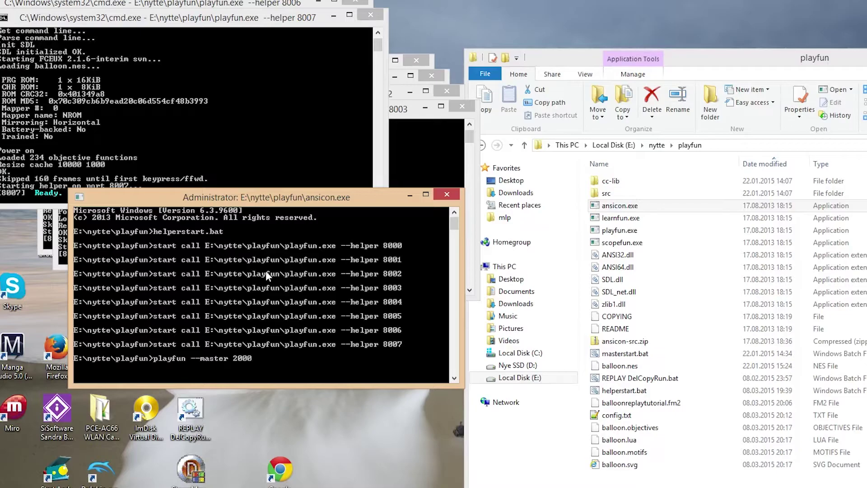
key(BackSpace)
key(BackSpace)
text(8000 8001 8002 8003)
key(Escape)
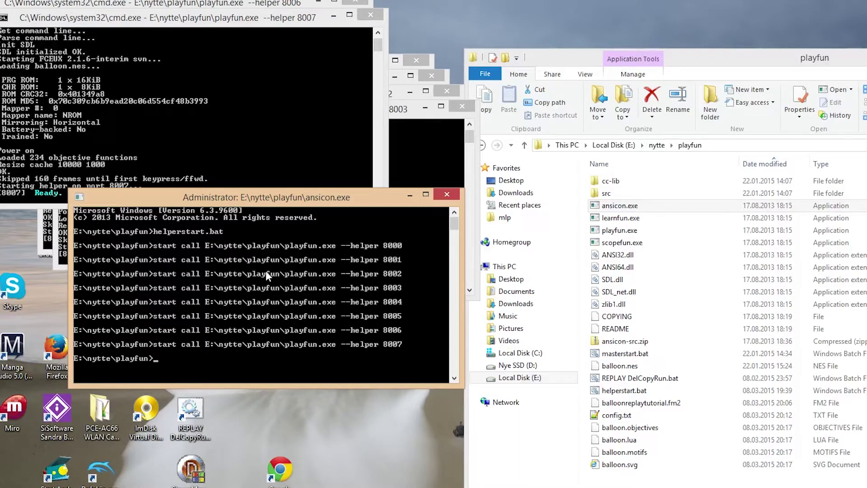
Check that masterstart.bat lists helper ports 8000–8007, then close Notepad++
key(alt+Tab)
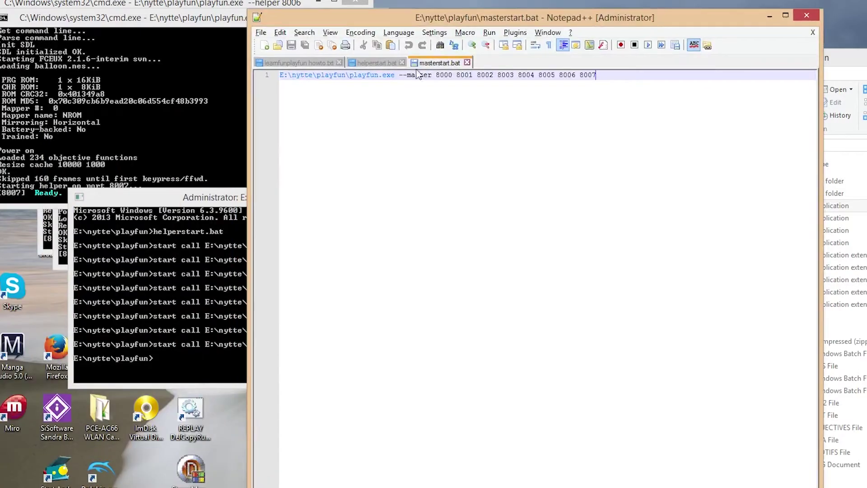
click(620, 85)
key(alt+F4)
Run masterstart.bat from the ANSIcon console to start the playfun master on balloon
text(master)
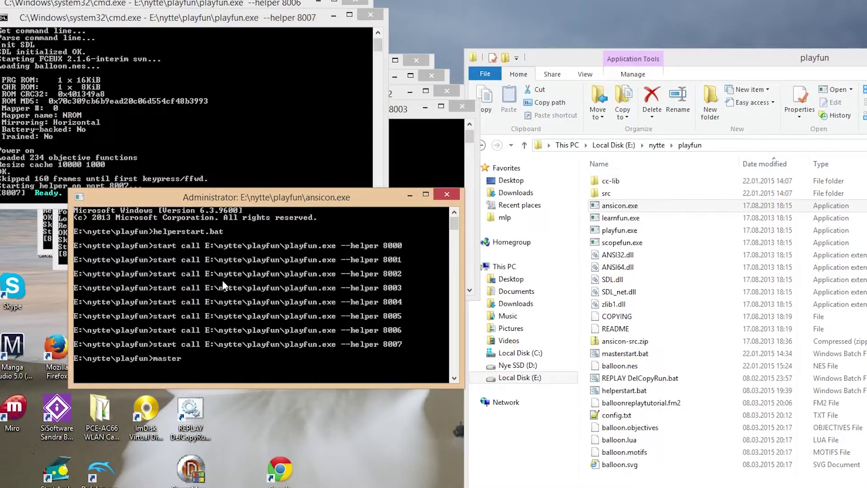
key(Tab)
key(Return)
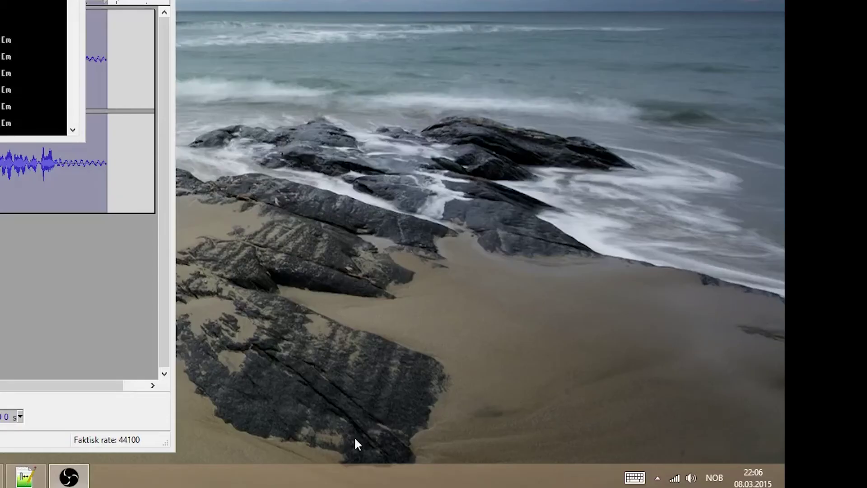
Open Task Manager's Details list sorted by name in ascending order, showing the playfun.exe processes
right_click(344, 476)
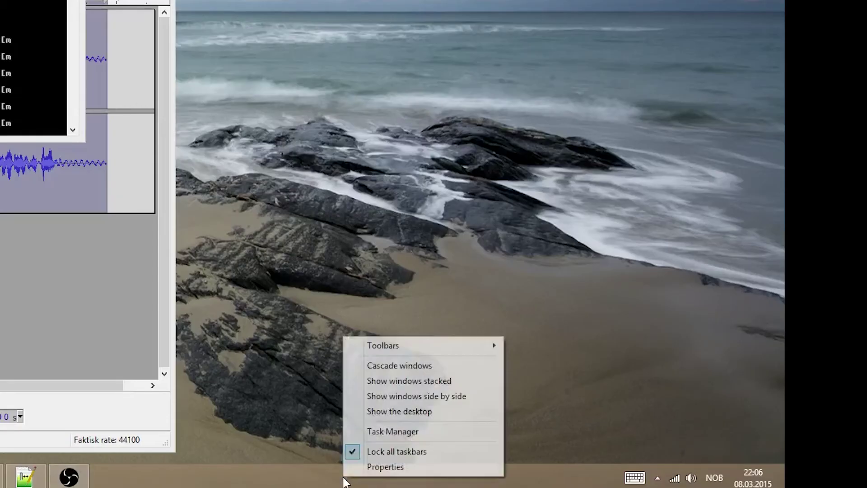
click(386, 432)
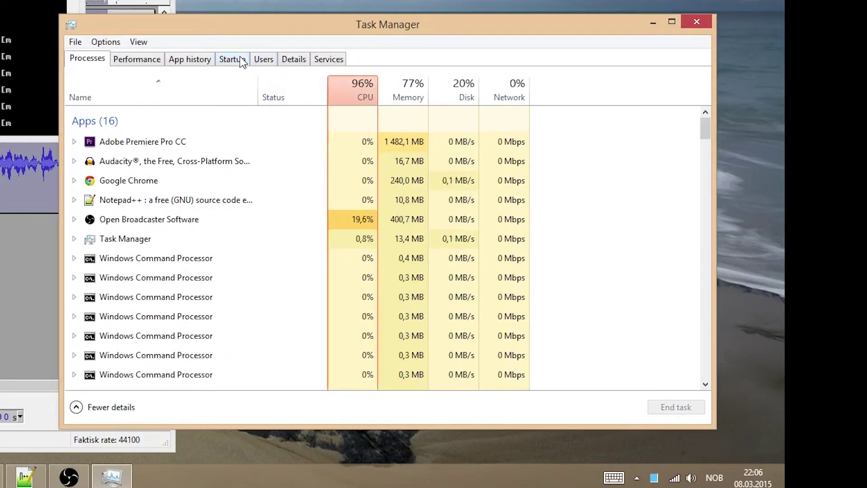
click(292, 60)
click(92, 84)
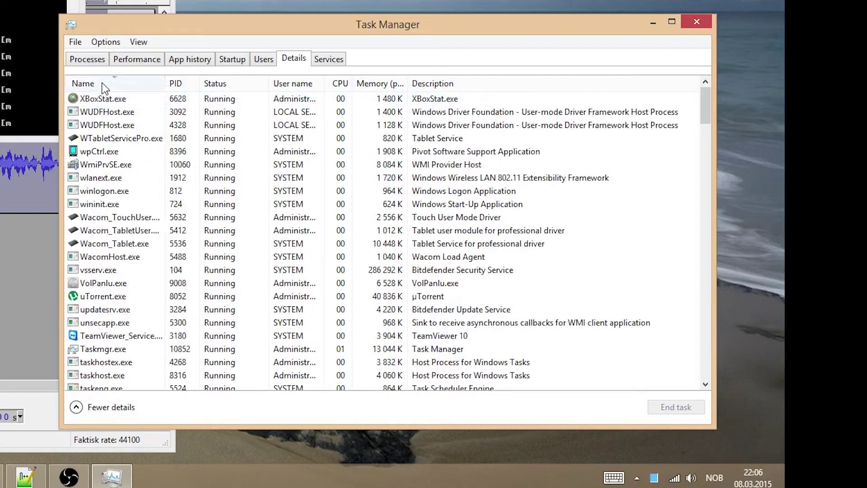
click(92, 83)
scroll(187, 217, down, 8)
scroll(196, 208, down, 20)
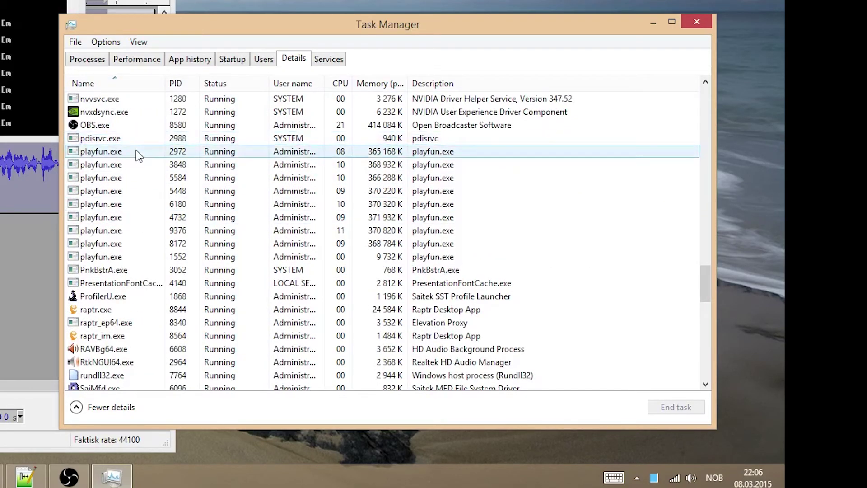
Set a playfun.exe process to Low priority and select another playfun.exe process
right_click(121, 153)
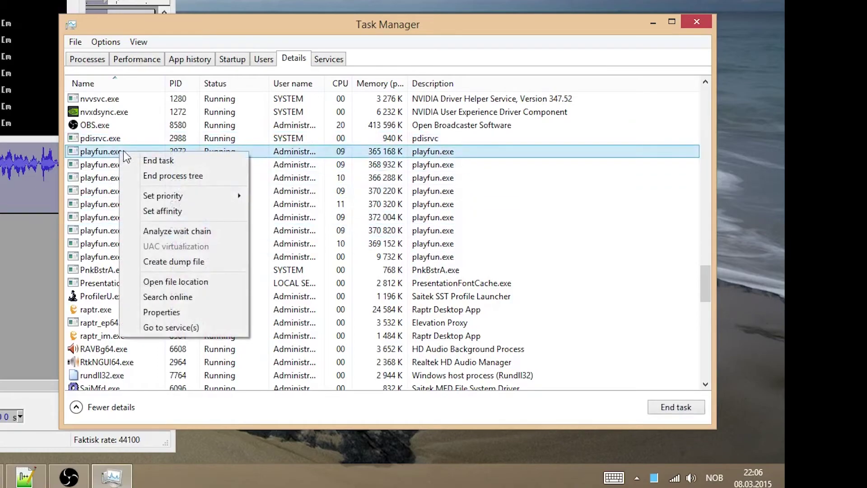
mouse_move(213, 195)
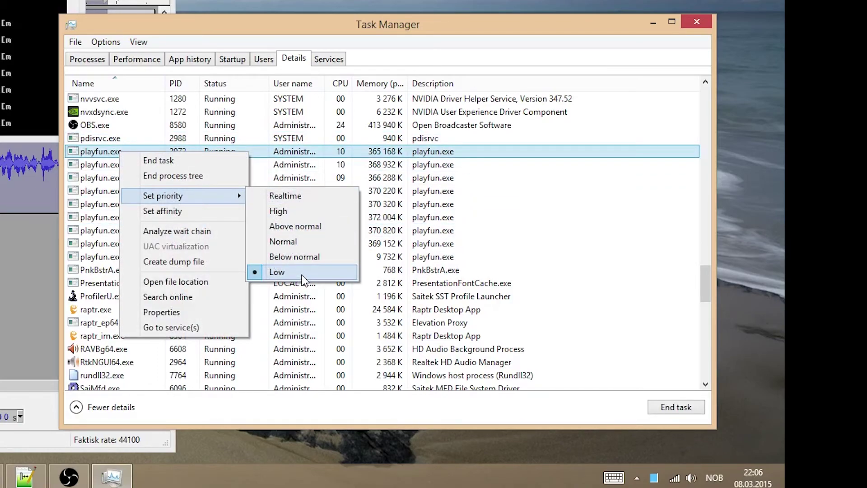
click(92, 166)
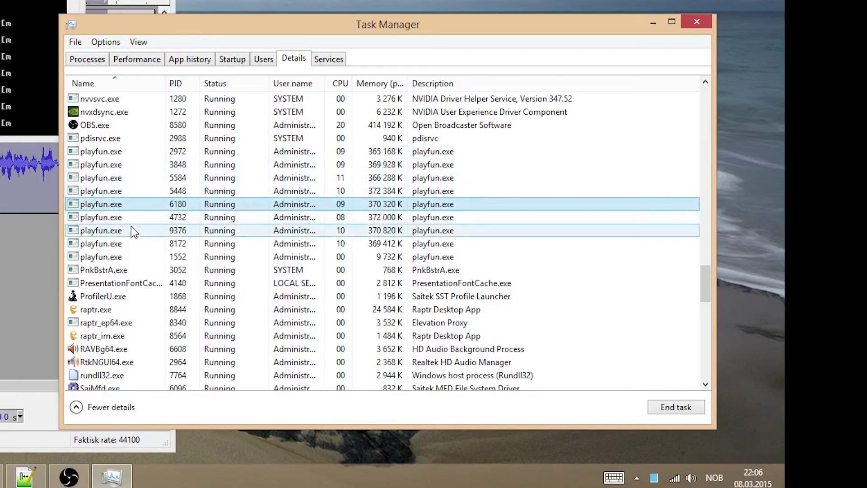
click(140, 248)
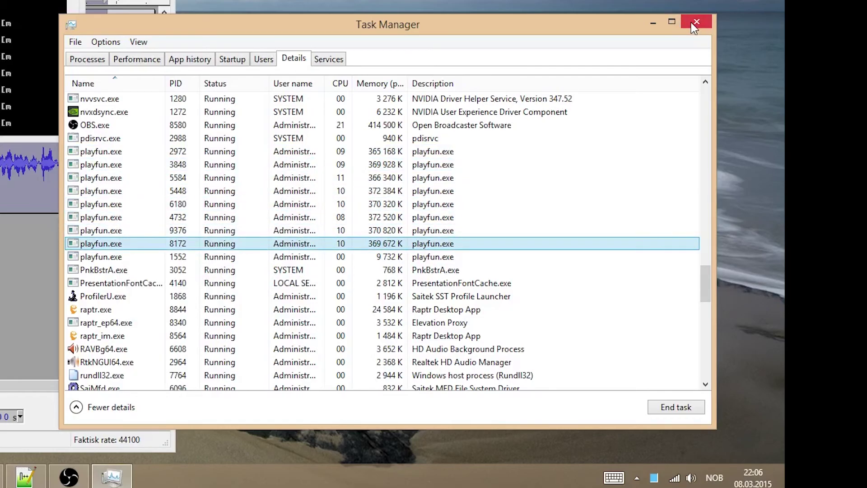